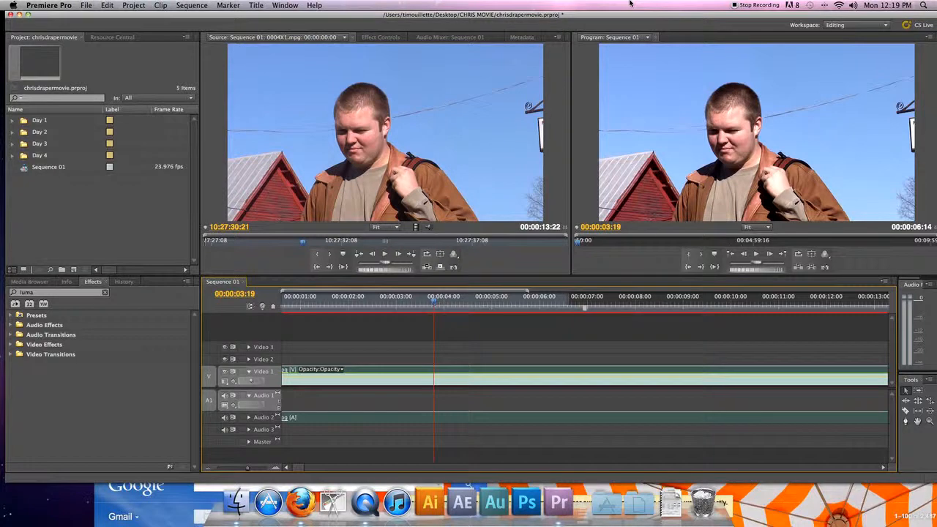
Create a new default still title at 1920 × 1080 named "sky gradient".
left_click(159, 206)
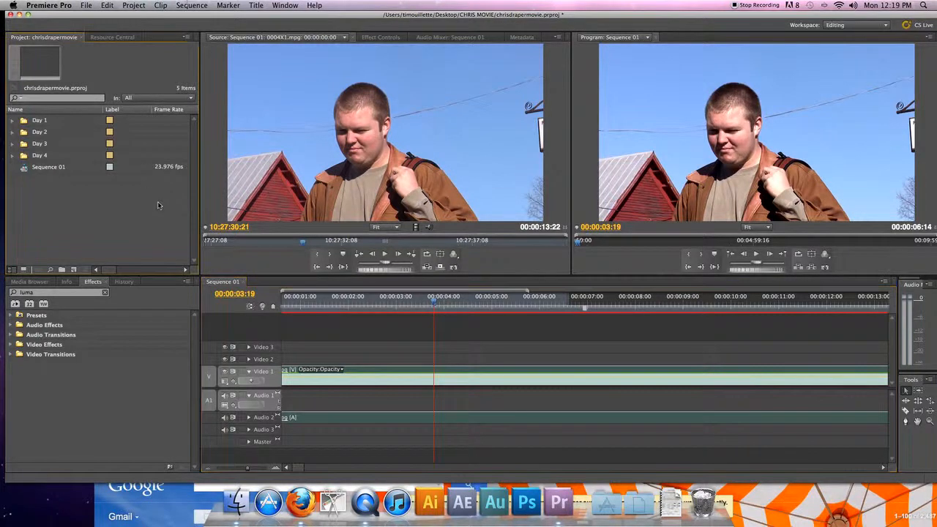
left_click(189, 6)
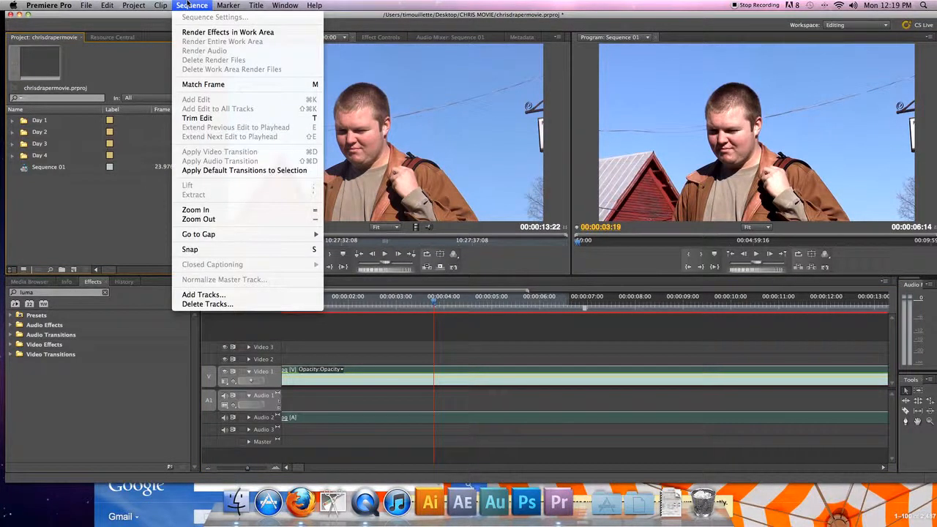
mouse_move(256, 6)
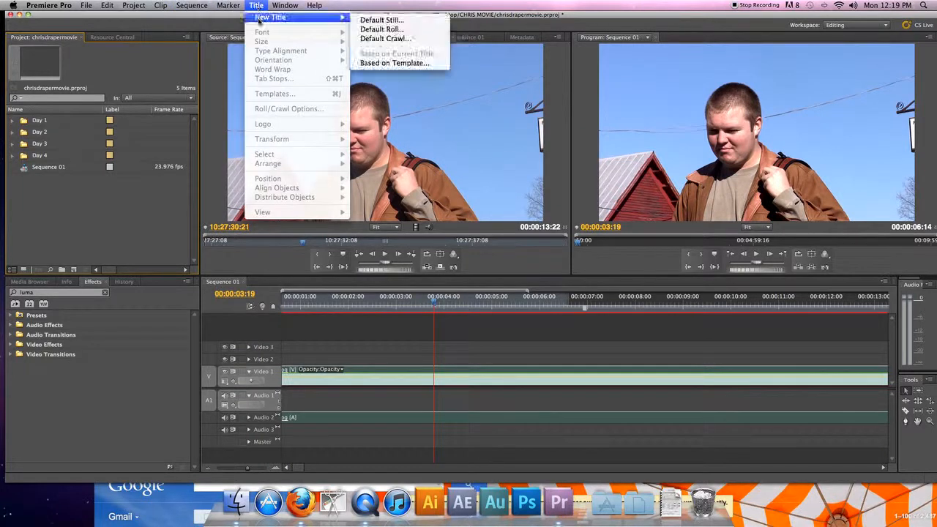
left_click(382, 20)
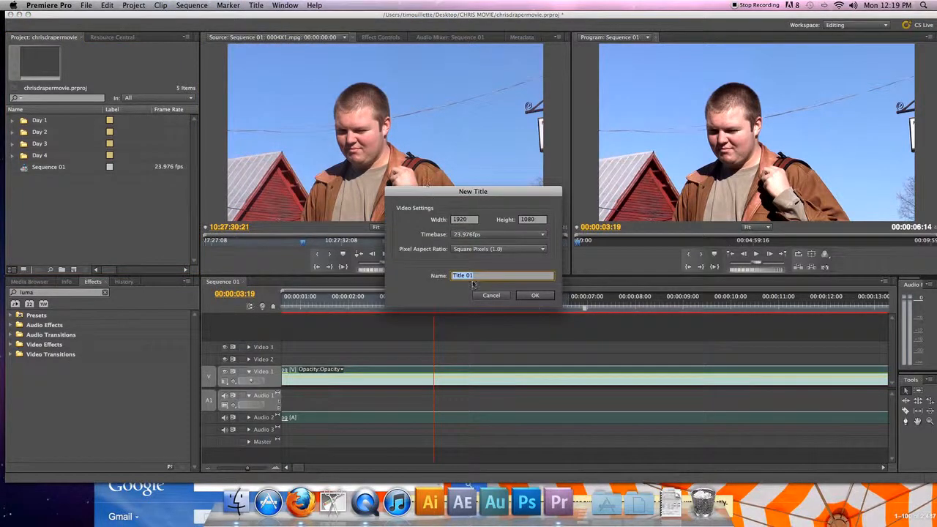
type("ski")
key("Return")
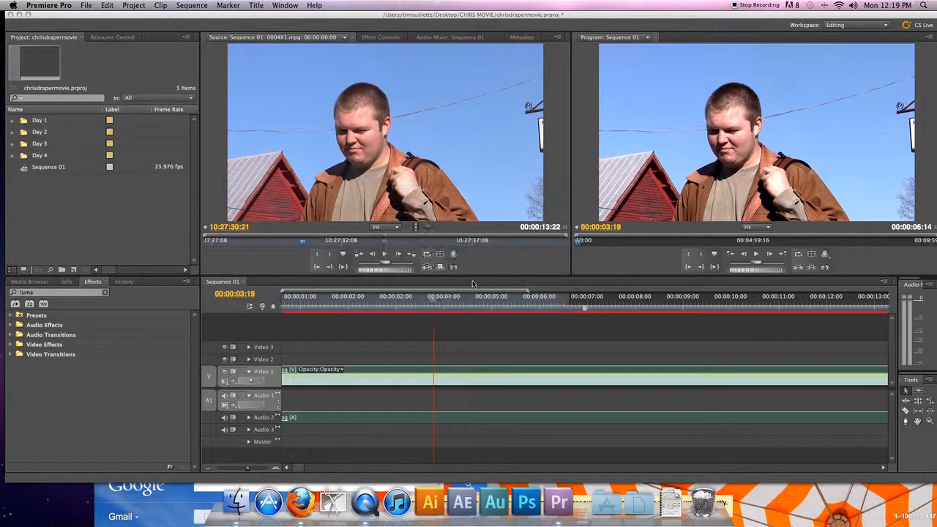
left_click_drag(183, 49, 317, 41)
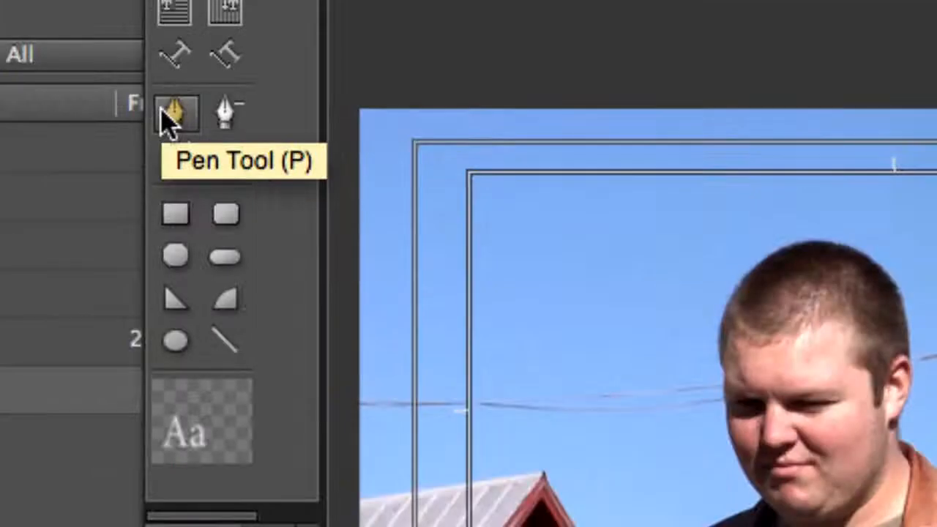
Trace the man's silhouette with the Pen tool, from his jacket at the frame's lower edge over his head to the frame's lower-right corner.
left_click(162, 111)
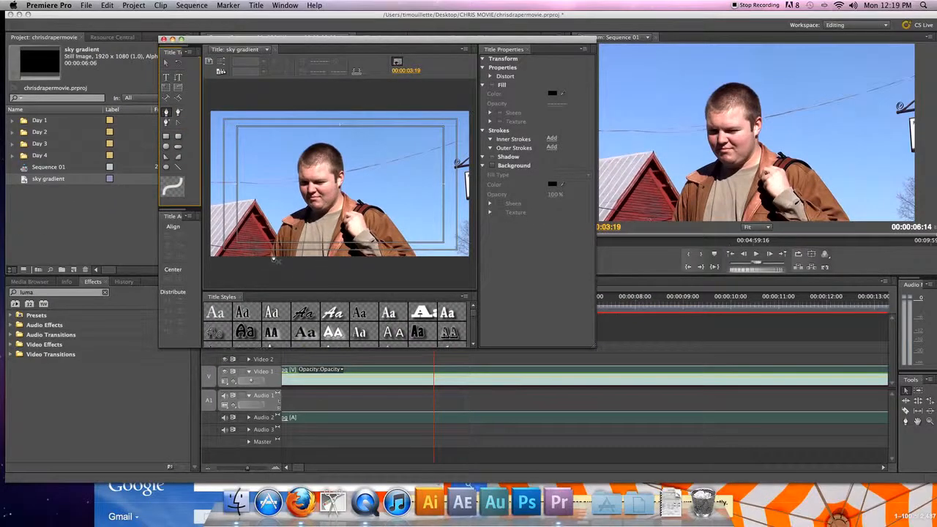
left_click_drag(280, 257, 287, 226)
left_click(298, 219)
left_click(302, 212)
left_click(309, 207)
left_click(310, 194)
left_click(307, 178)
left_click(308, 168)
left_click(320, 165)
left_click(324, 164)
left_click(331, 175)
left_click(334, 193)
left_click(343, 206)
left_click(363, 210)
left_click(377, 223)
left_click(385, 237)
left_click(393, 250)
left_click(411, 255)
left_click(468, 256)
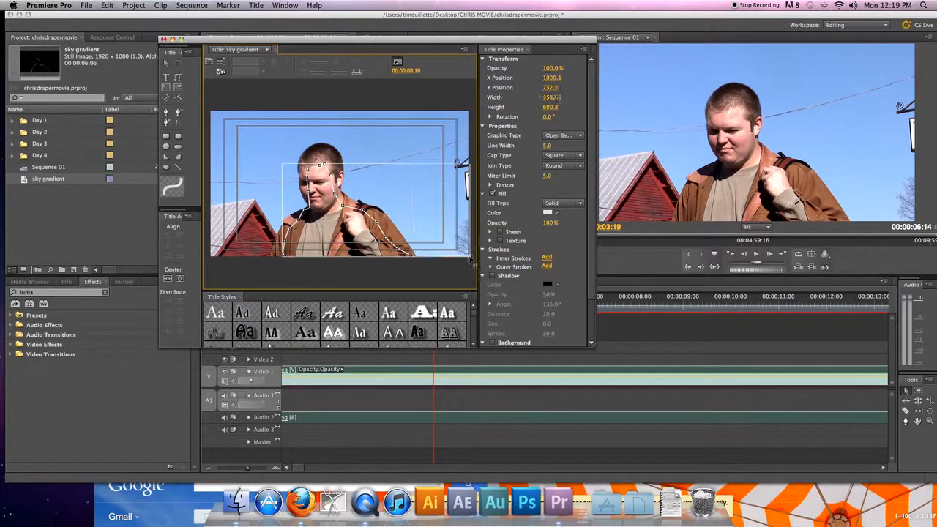
Continue the pen path around the outside of the frame's upper and left edges and close it at its starting point.
left_click(471, 108)
left_click(232, 108)
left_click(207, 110)
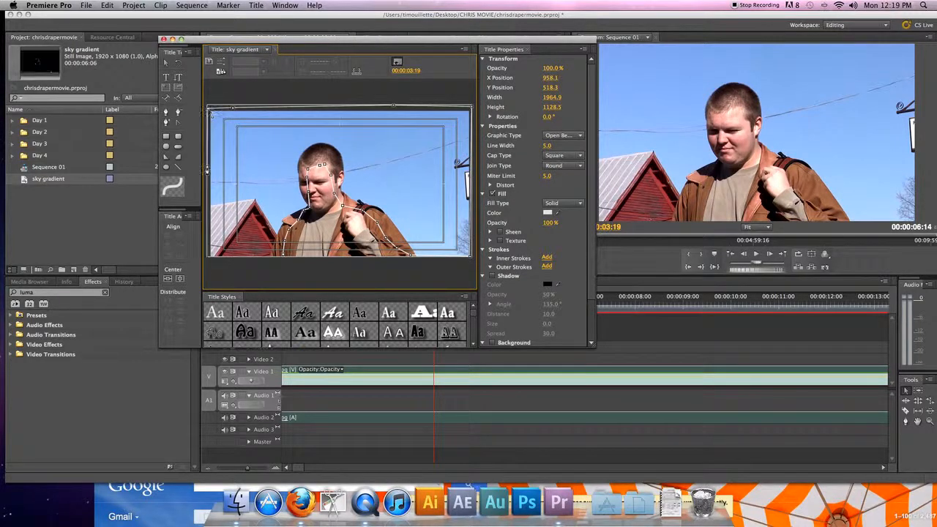
left_click(210, 265)
left_click(260, 262)
left_click(274, 262)
left_click(283, 261)
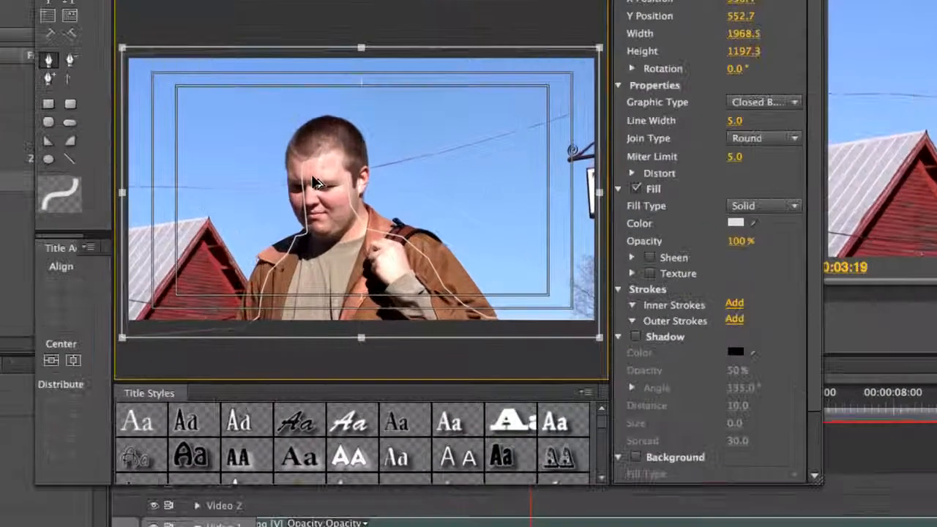
Set the closed path's graphic type to Filled Bezier and its fill type to 4 Color Gradient.
left_click(315, 182)
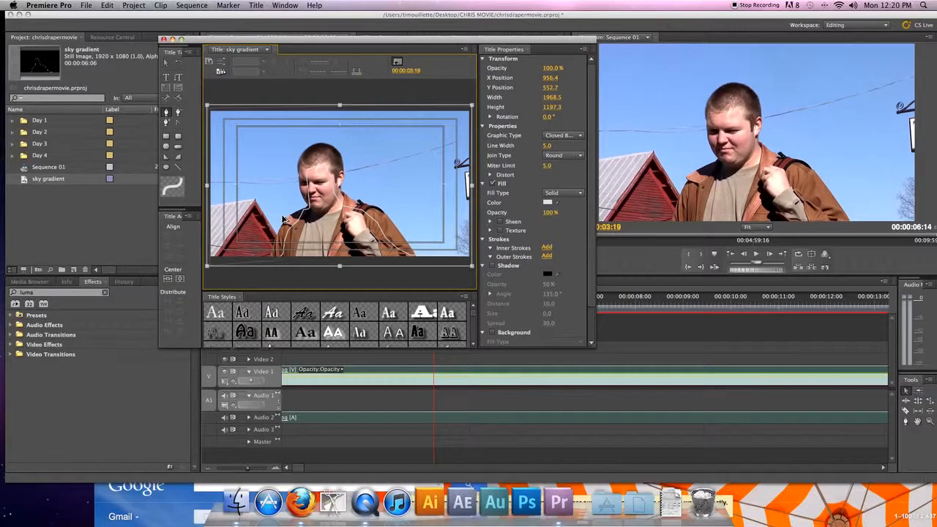
left_click(568, 192)
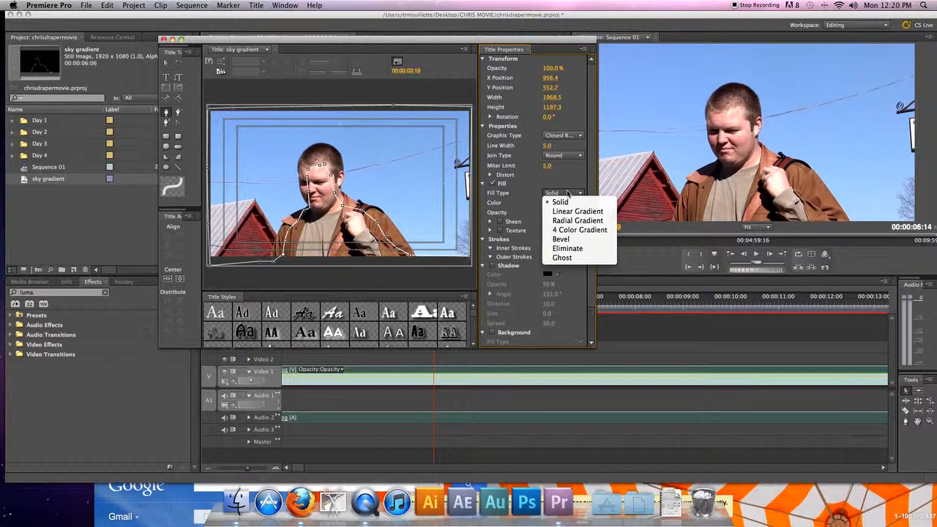
left_click(568, 193)
left_click(566, 136)
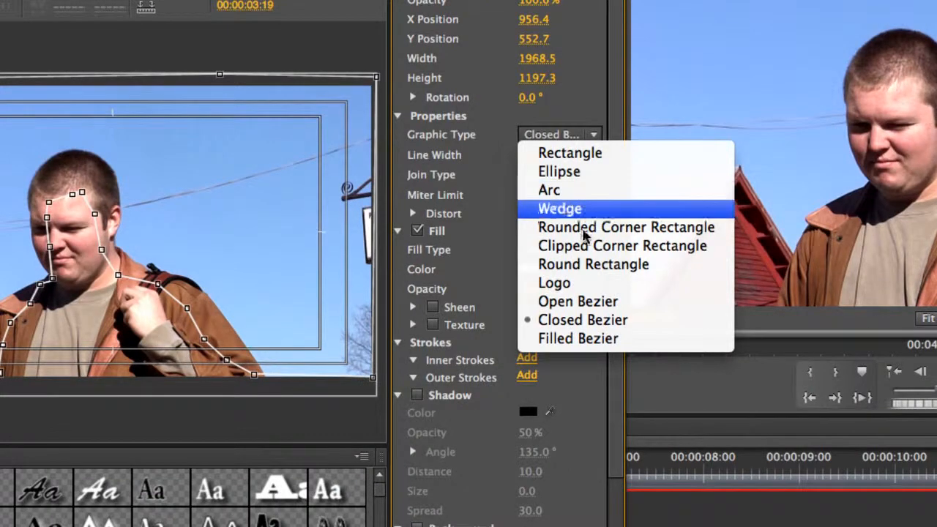
left_click(605, 341)
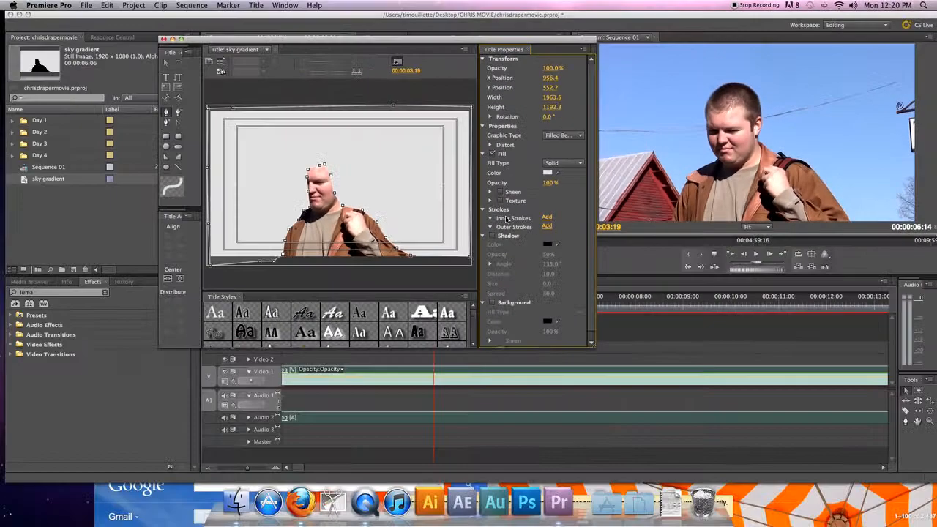
left_click(569, 163)
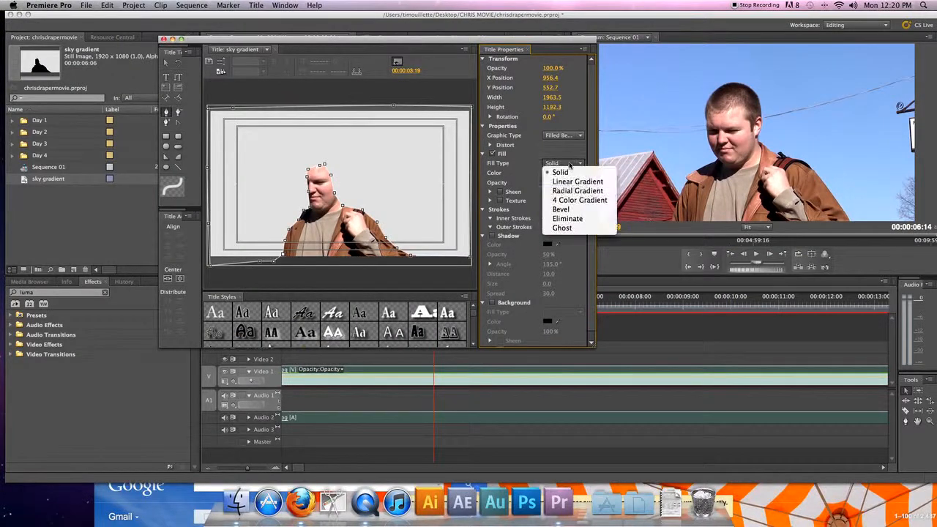
left_click(592, 206)
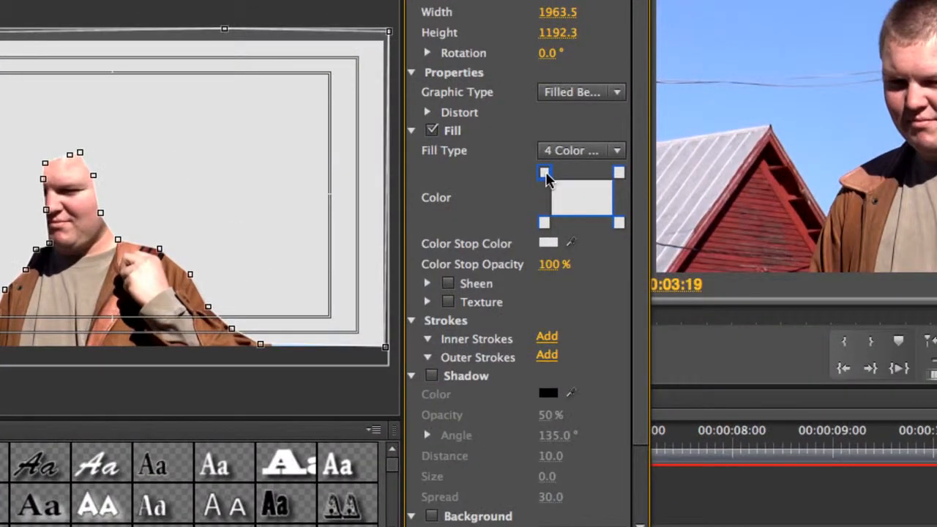
Set the gradient's upper-left colour stop to dark blue, hex 031458.
left_click(550, 246)
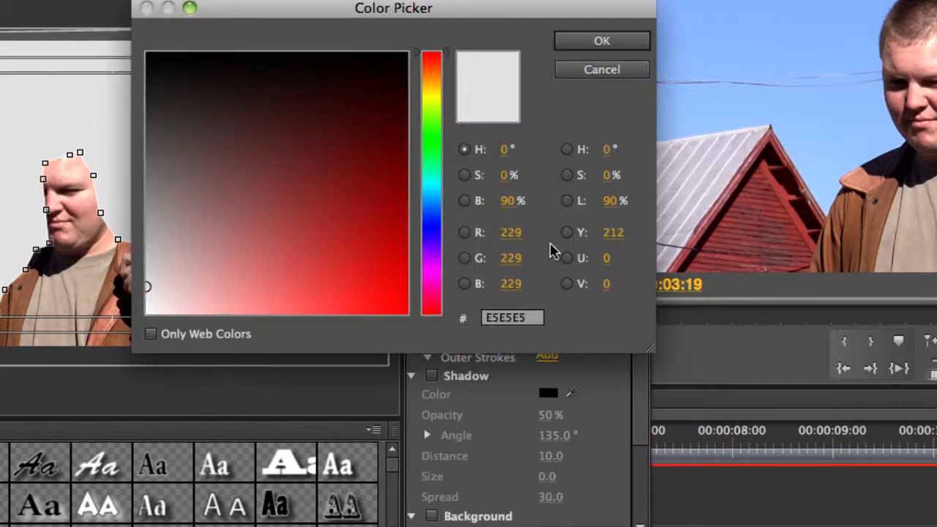
left_click_drag(443, 216, 437, 245)
left_click(391, 117)
left_click(396, 155)
left_click_drag(414, 189, 424, 221)
mouse_move(398, 155)
left_mouse_down()
mouse_move(401, 165)
mouse_move(399, 143)
left_mouse_up()
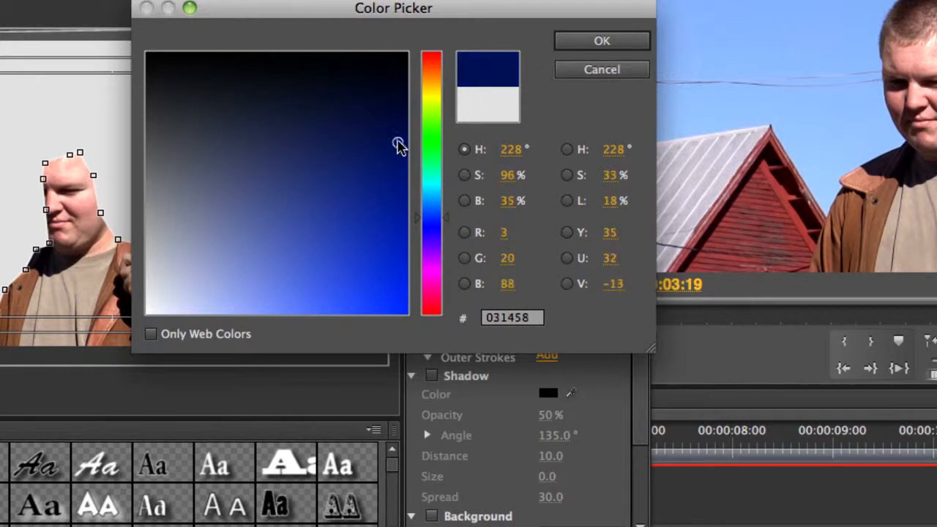
left_click(601, 40)
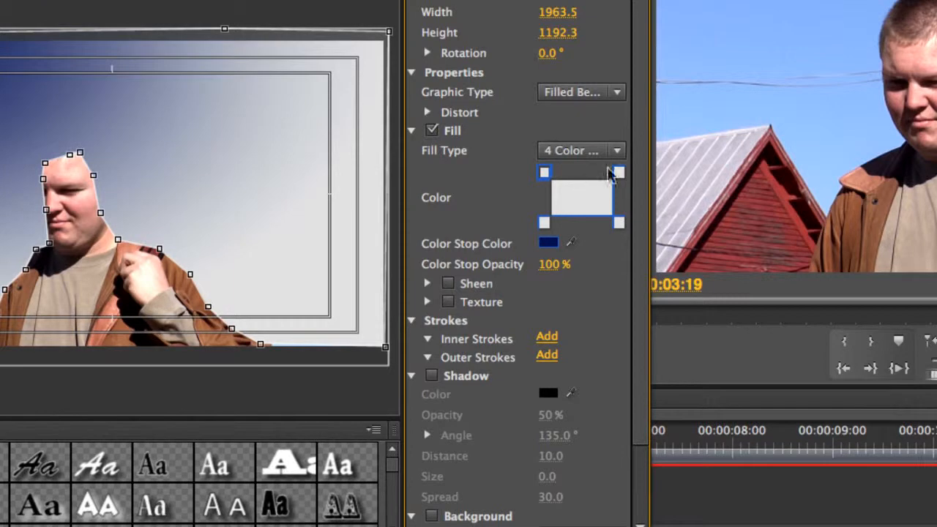
Set the gradient's upper-right colour stop to a dark indigo blue, leaving the lower-right stop selected.
left_click(618, 173)
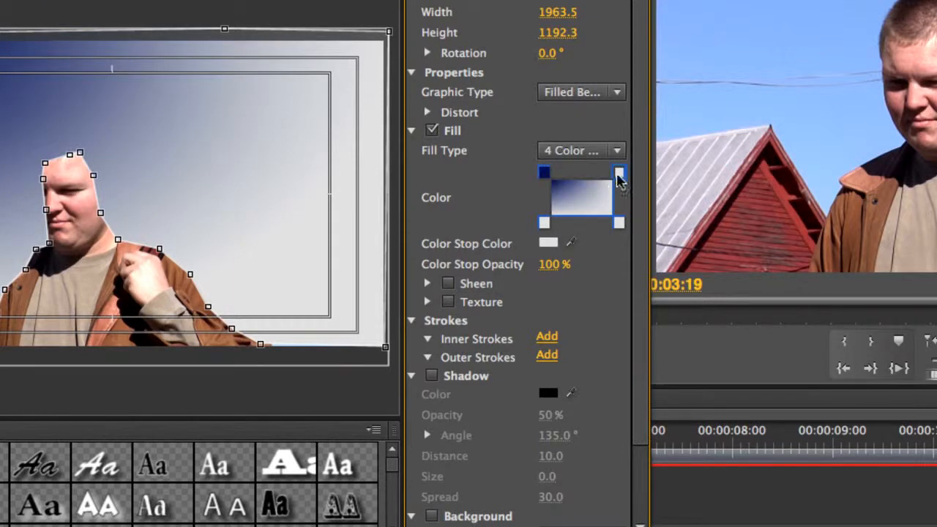
left_click(548, 244)
left_click_drag(439, 221, 438, 243)
mouse_move(399, 179)
left_mouse_down()
mouse_move(398, 213)
mouse_move(401, 172)
mouse_move(407, 178)
left_mouse_up()
left_click(594, 41)
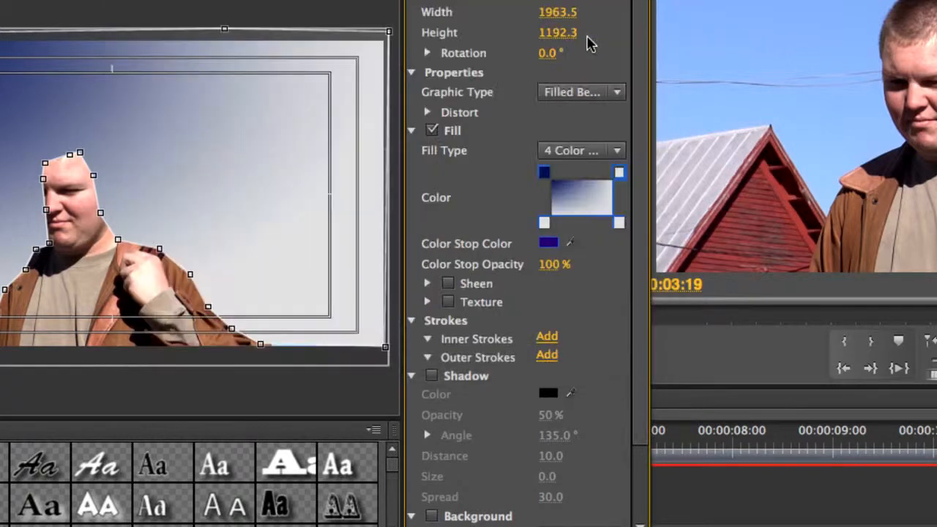
left_click(618, 223)
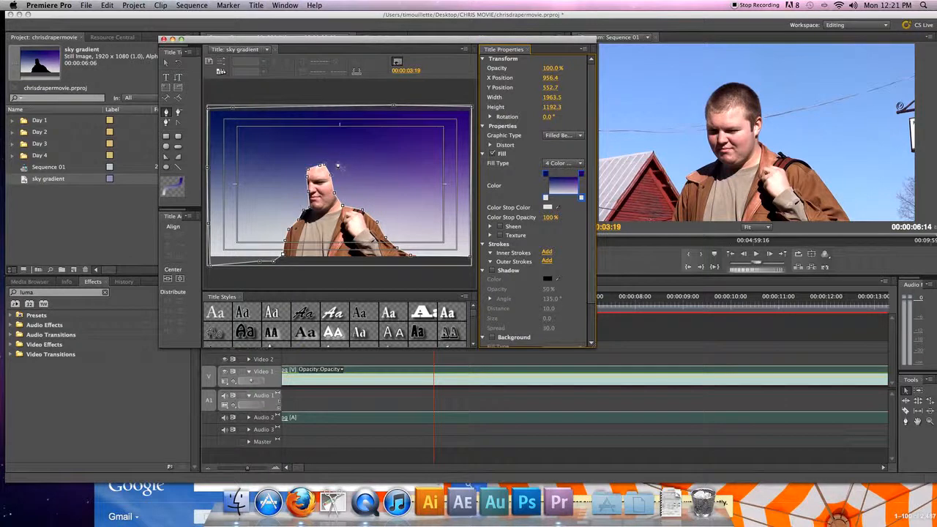
Close the title editor and place the sky gradient title on Video 2, starting at the playhead at 00:00:03:19.
left_click(163, 40)
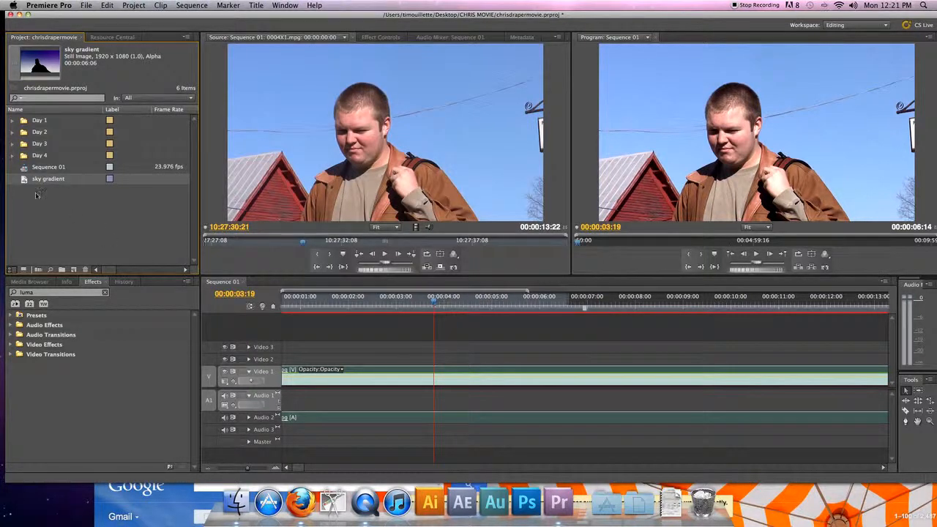
left_click_drag(26, 180, 450, 344)
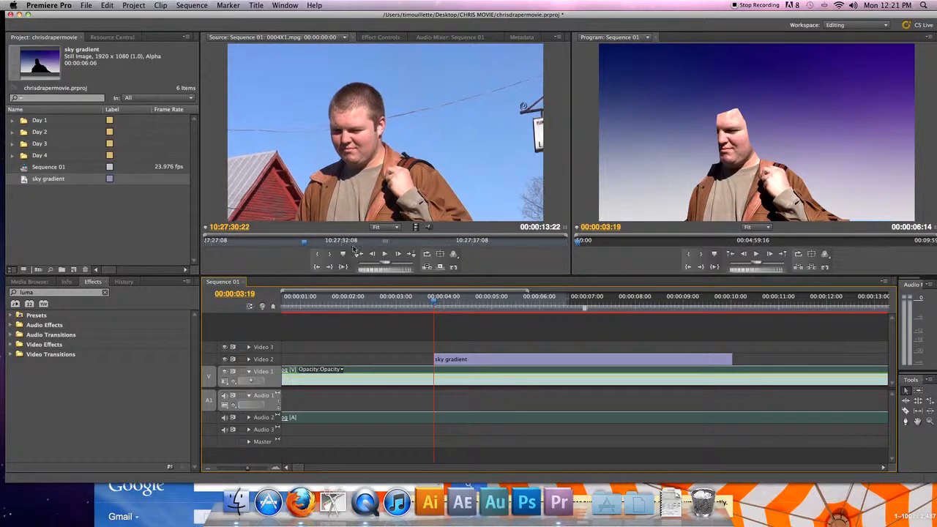
Set the sky gradient clip's opacity blend mode to Multiply.
left_click(461, 363)
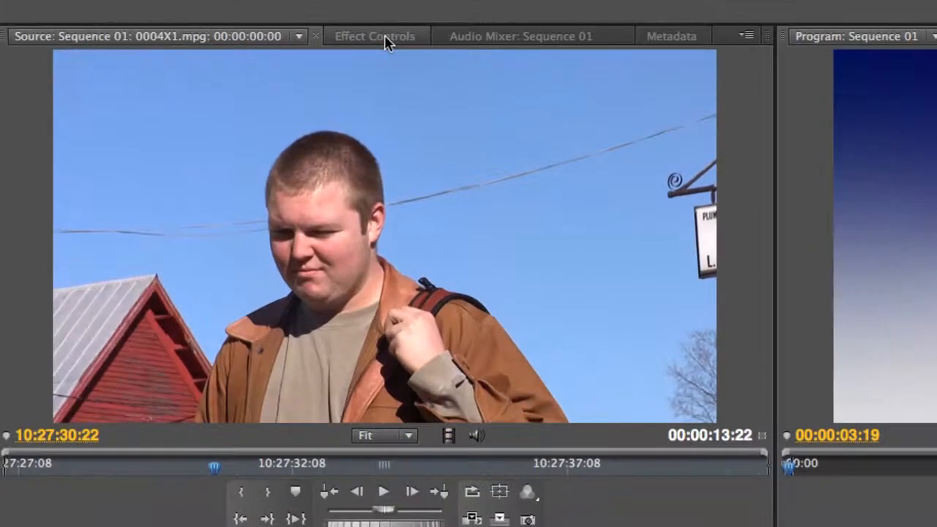
scroll(386, 43, "down", 3)
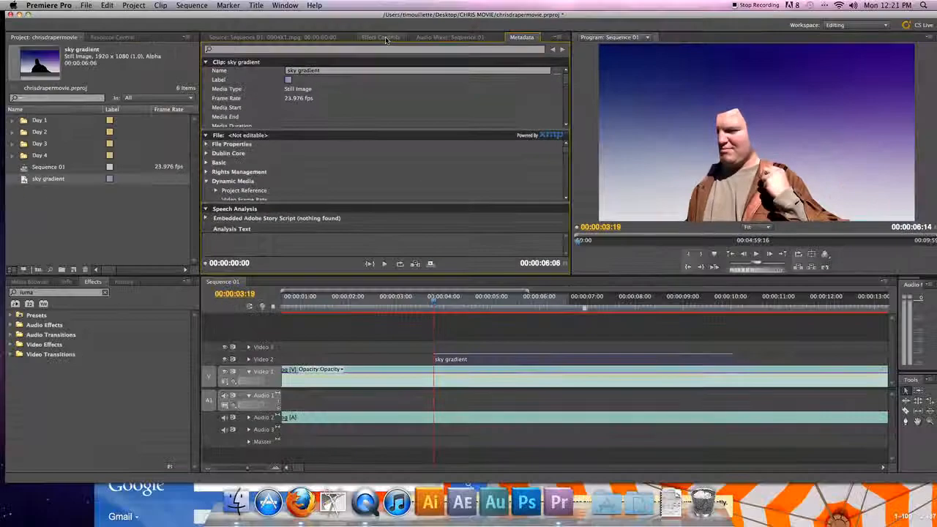
left_click(385, 36)
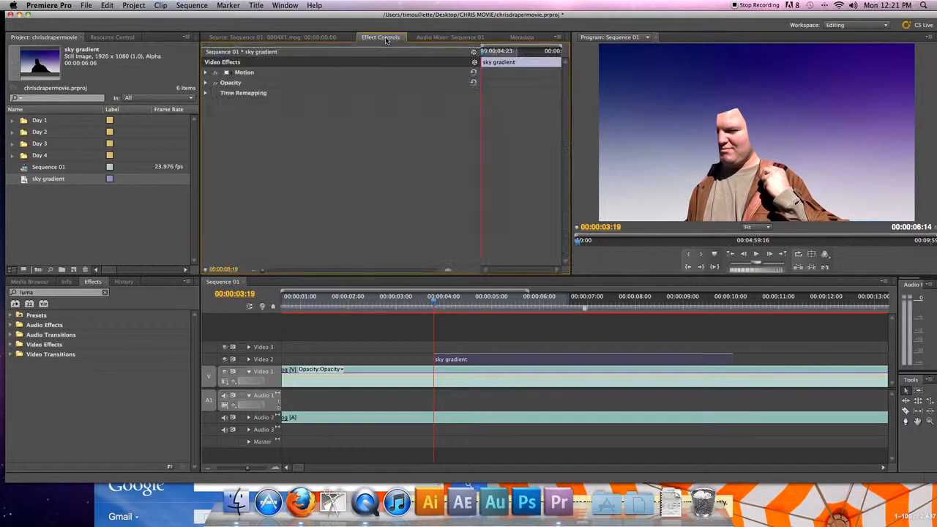
left_click(206, 83)
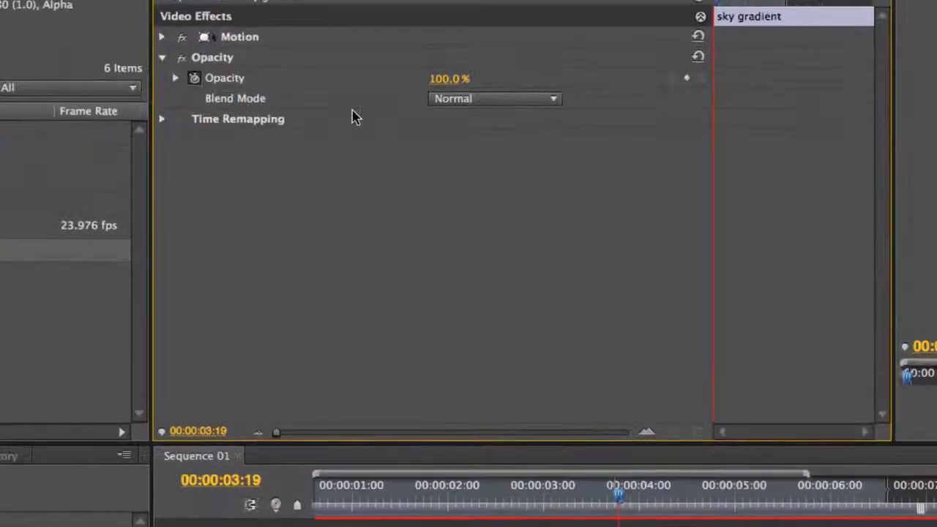
left_click(538, 102)
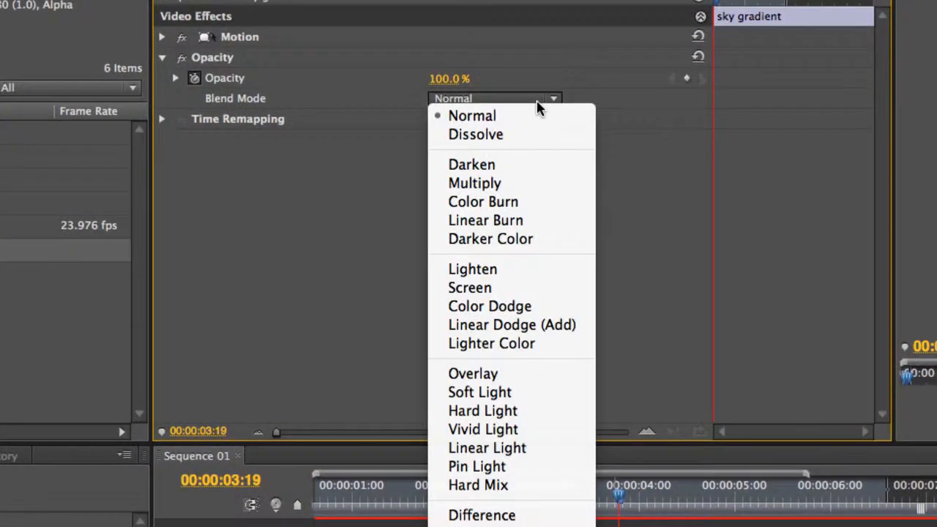
left_click(512, 189)
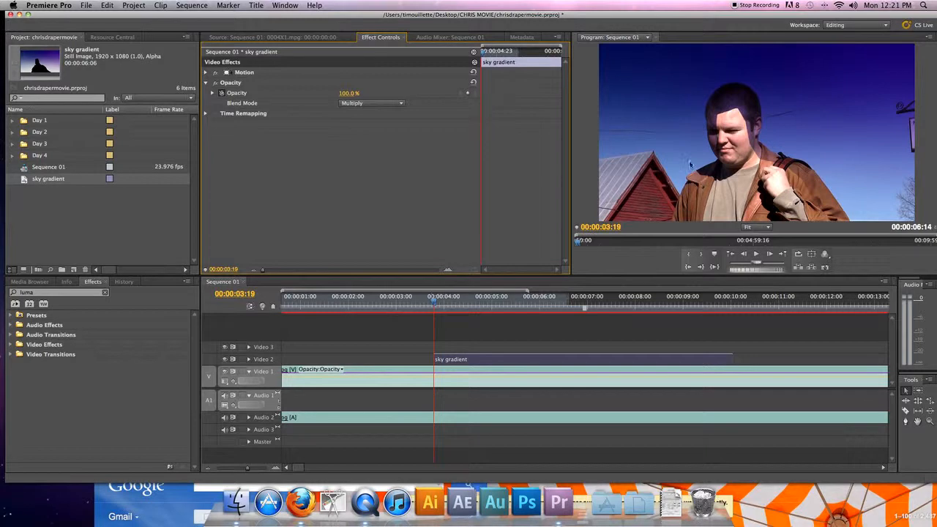
Find the Gaussian Blur effect, apply it to the sky gradient clip on Video 2, and set its Blurriness to 113.
left_click(116, 224)
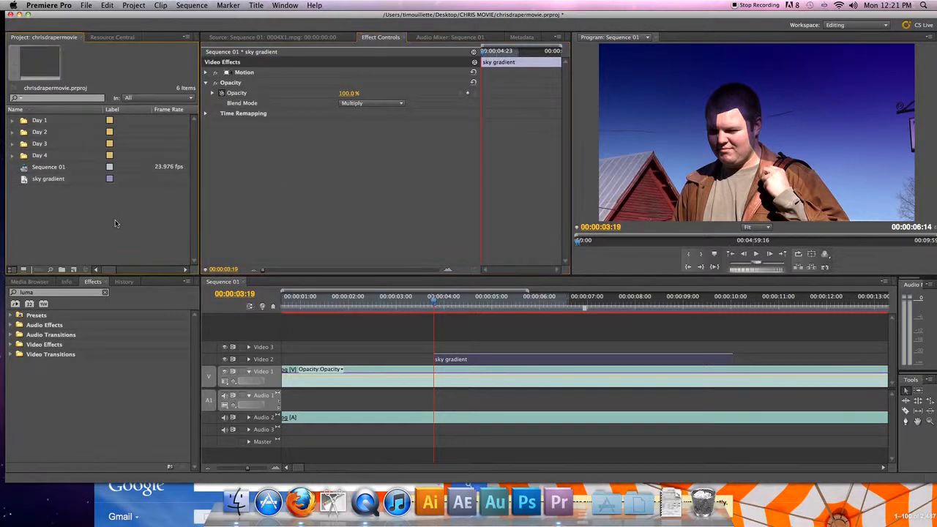
left_click(60, 293)
type("blur")
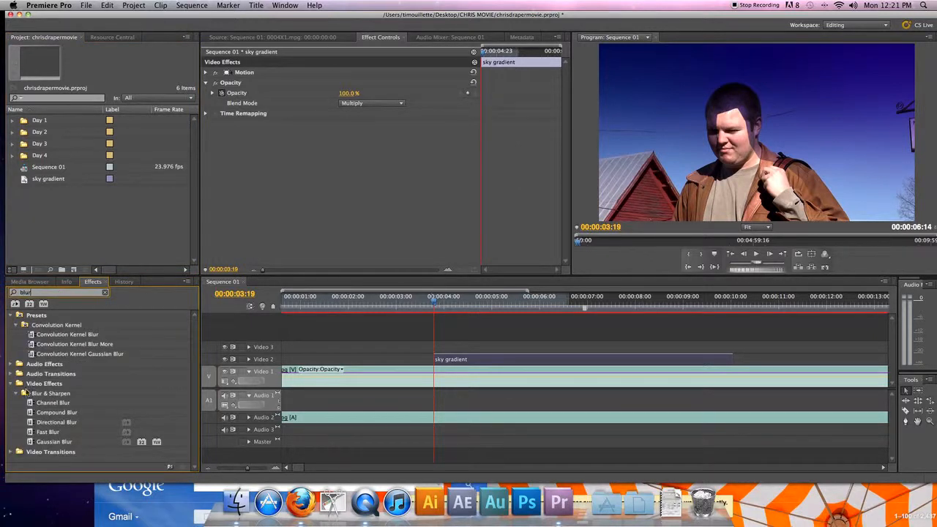
left_click_drag(29, 443, 484, 362)
left_click(385, 180)
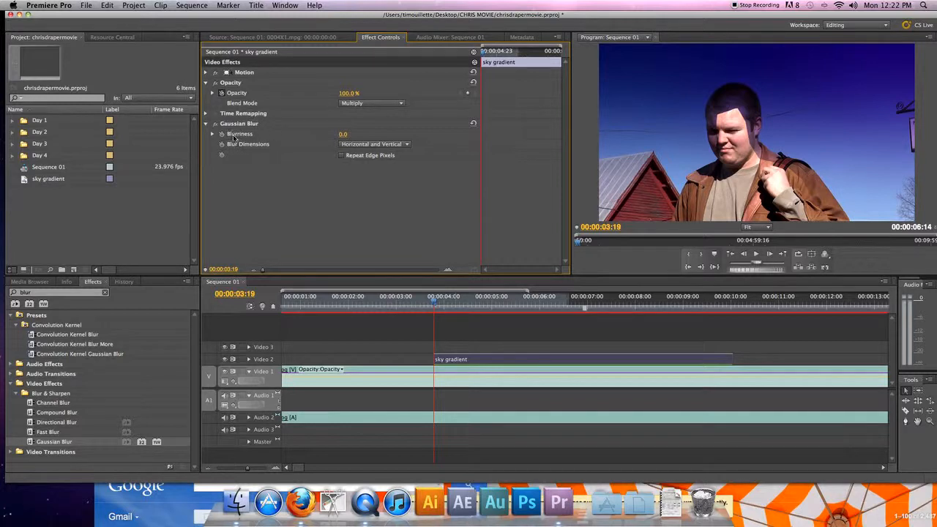
mouse_move(342, 137)
left_mouse_down()
mouse_move(351, 135)
mouse_move(340, 136)
left_mouse_up()
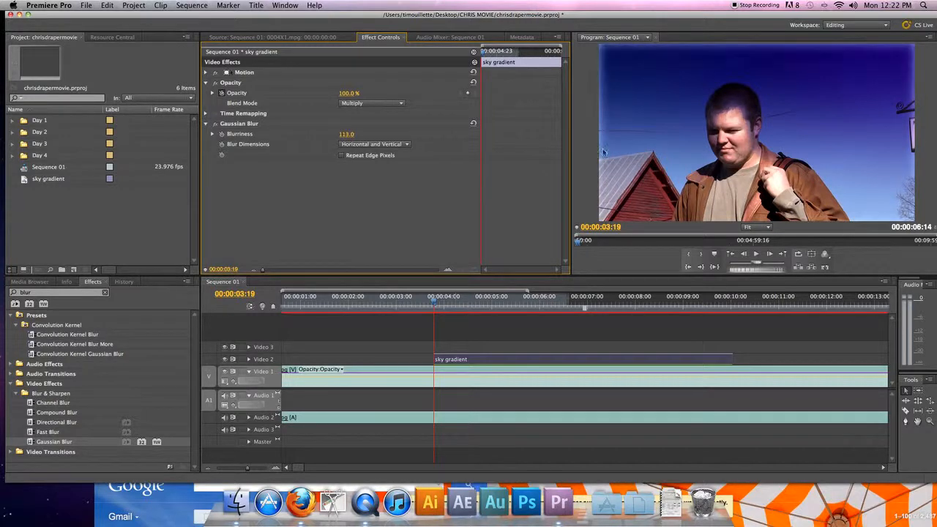
Enlarge the sky gradient in the program view so its blurred edges extend beyond the video frame.
left_click(634, 151)
key("minus")
key("minus")
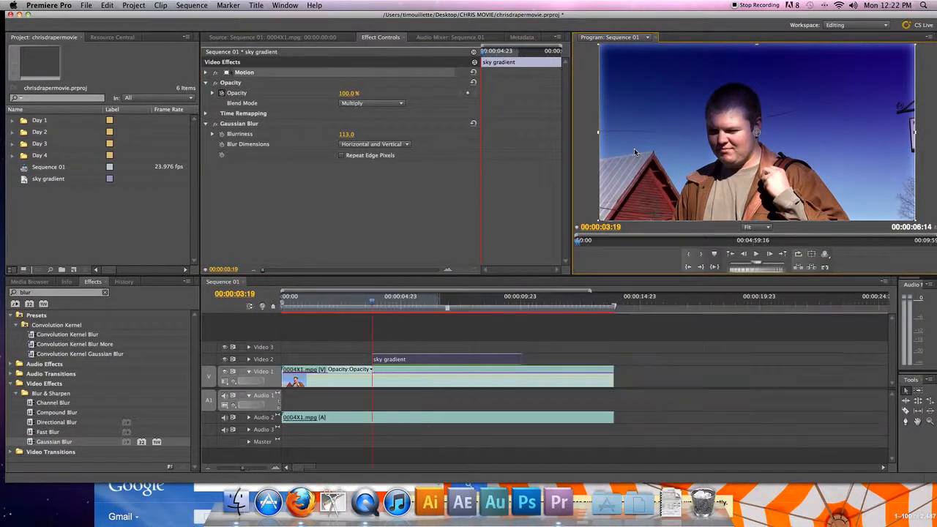
key("equal")
key("equal")
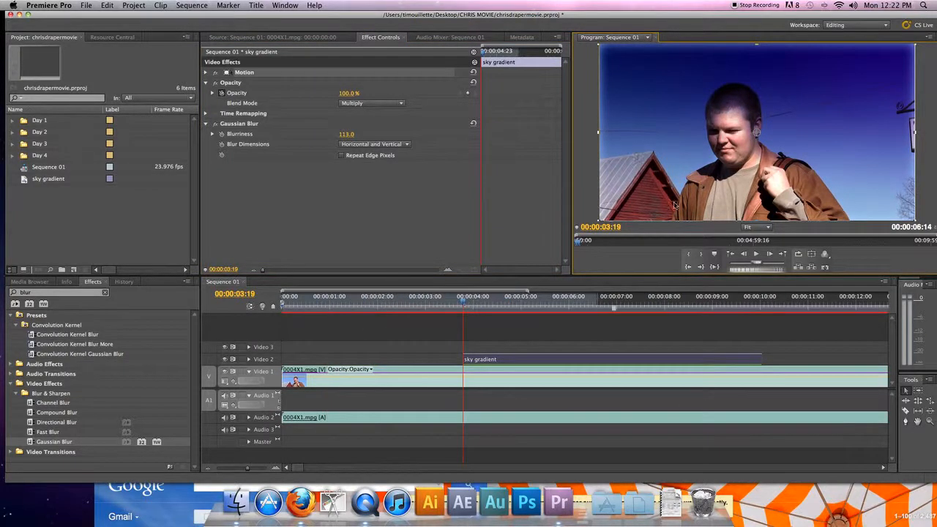
left_click(757, 227)
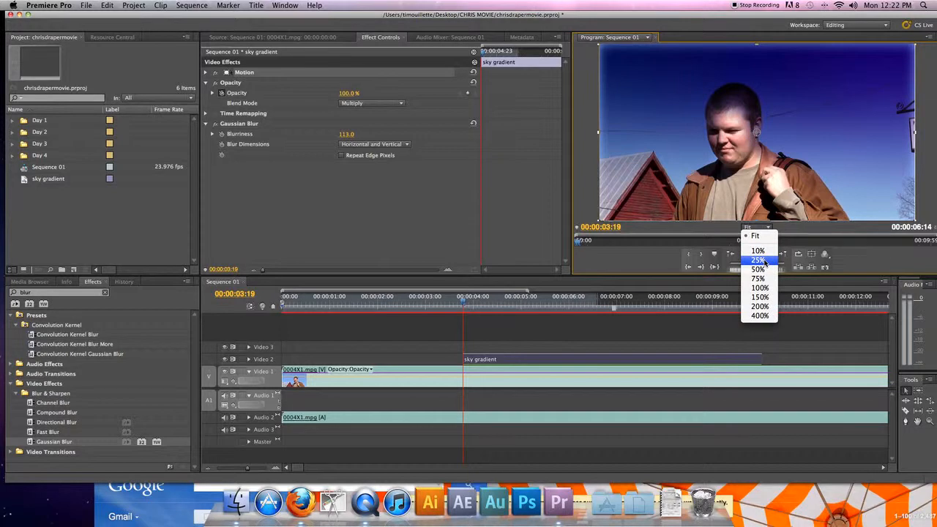
left_click(762, 260)
left_click_drag(633, 206, 620, 216)
left_click_drag(718, 178, 723, 173)
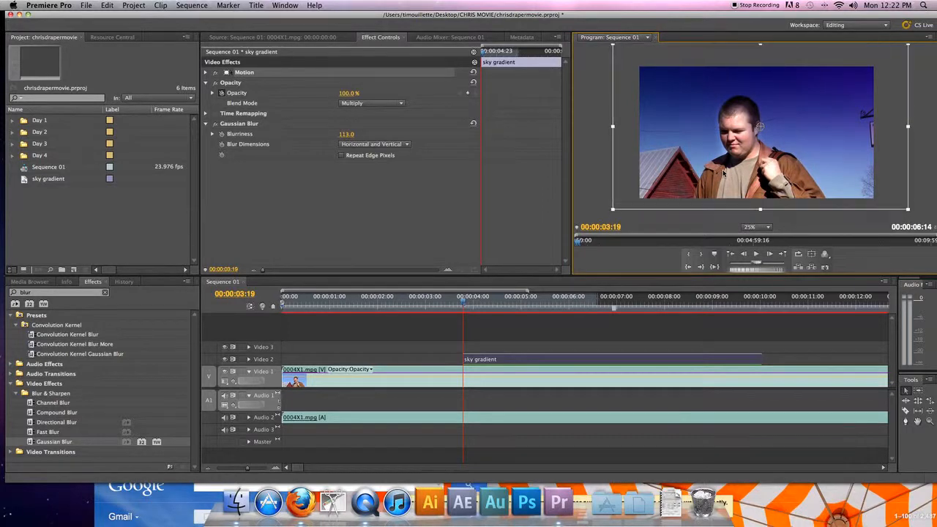
left_click_drag(613, 212, 610, 213)
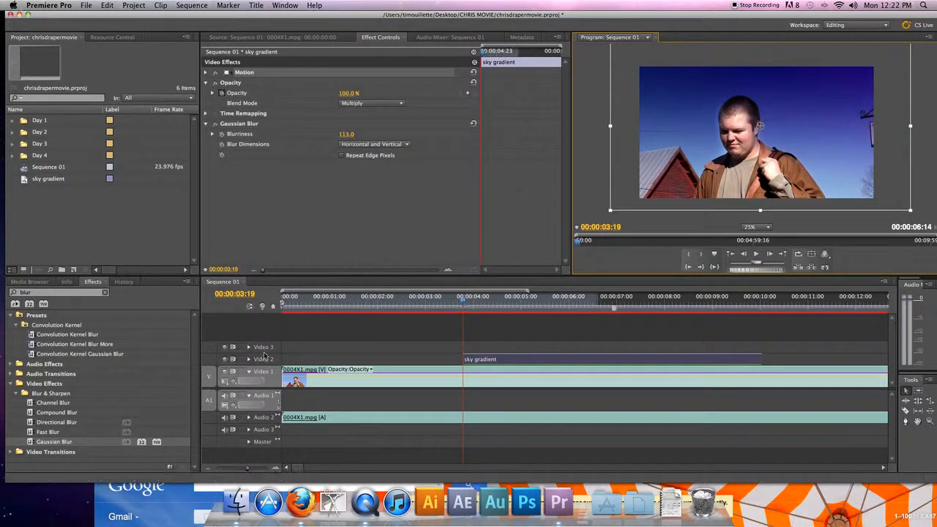
Switch the Video 2 track output off and on to compare the sky, and inspect the composite in a maximized program monitor.
left_click(224, 359)
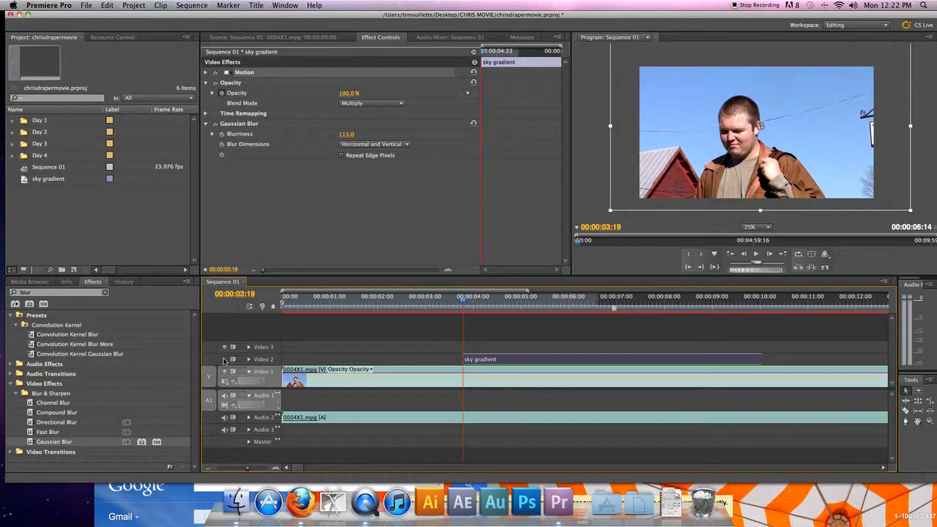
left_click(225, 360)
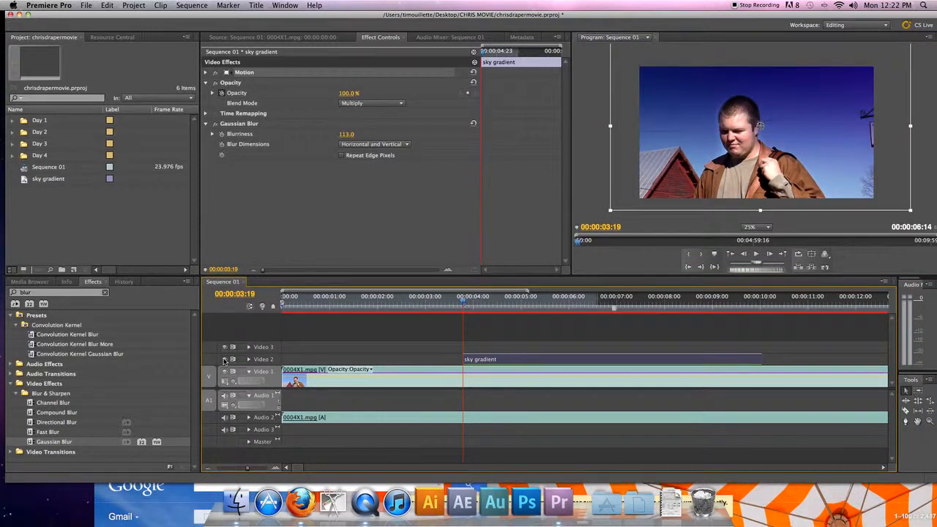
left_click(668, 52)
key("grave")
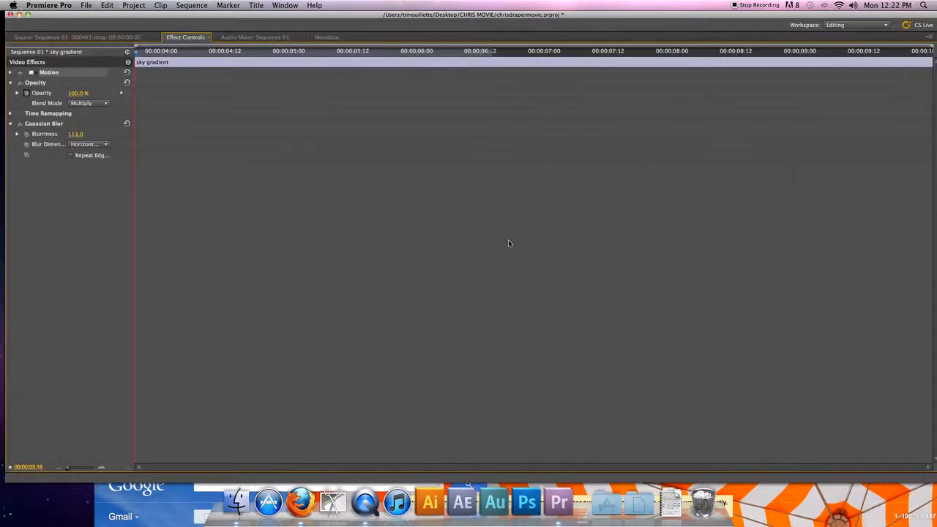
key("grave")
left_click(659, 109)
key("grave")
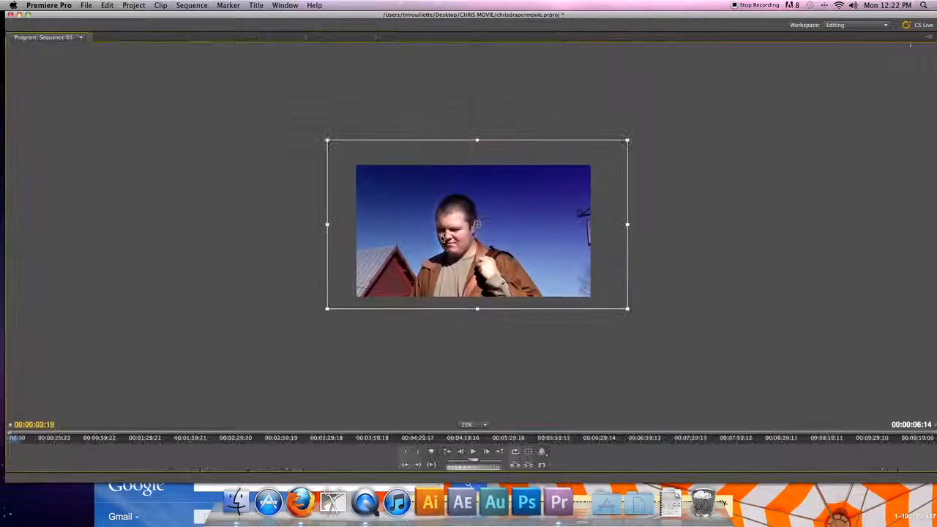
key("grave")
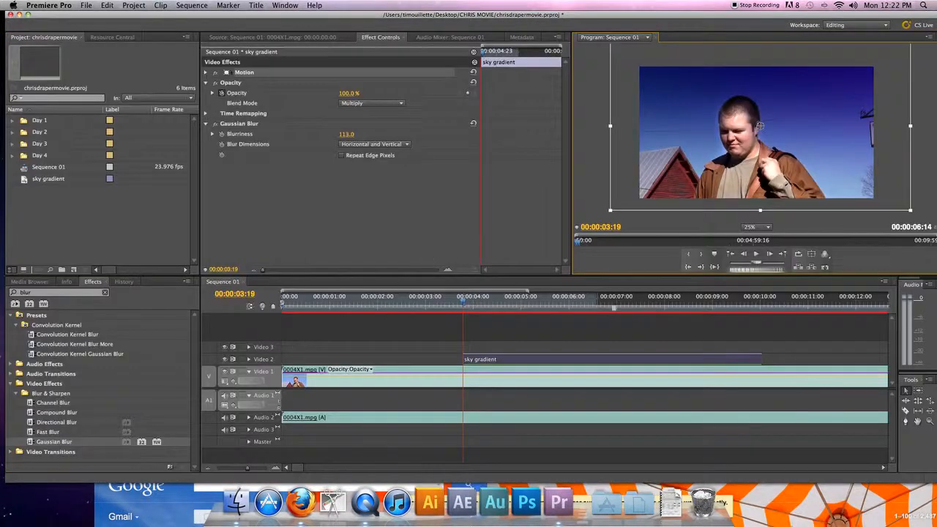
Fit the frame to the program monitor and compare the original and darkened sky in the maximized view.
left_click(758, 227)
left_click(758, 240)
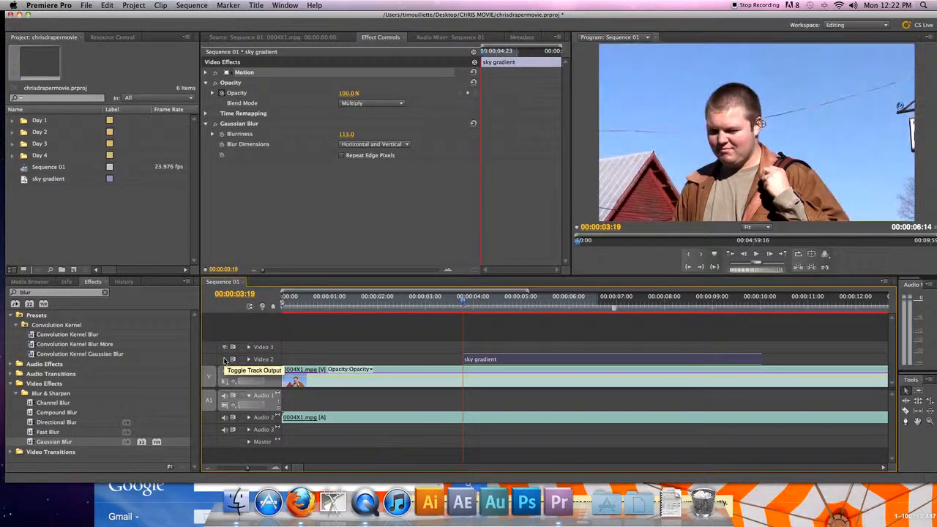
key("grave")
key("grave")
key("grave")
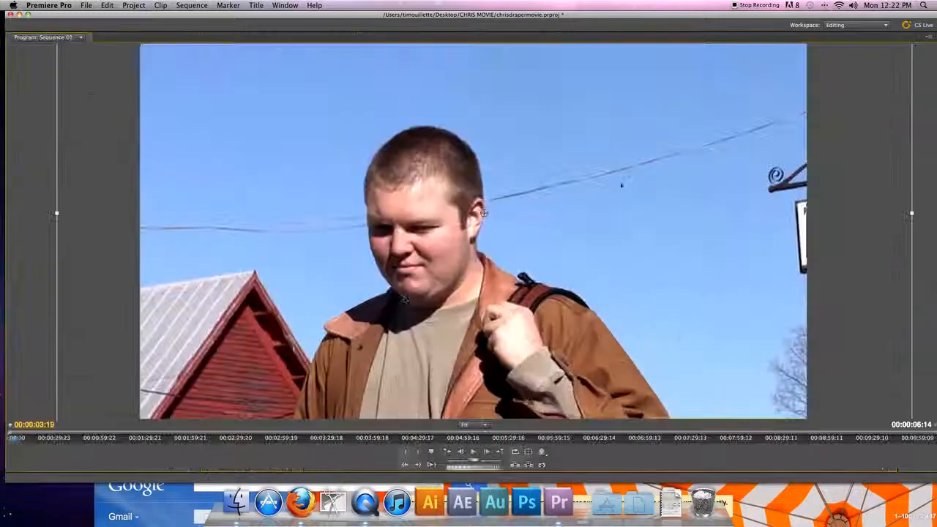
key("grave")
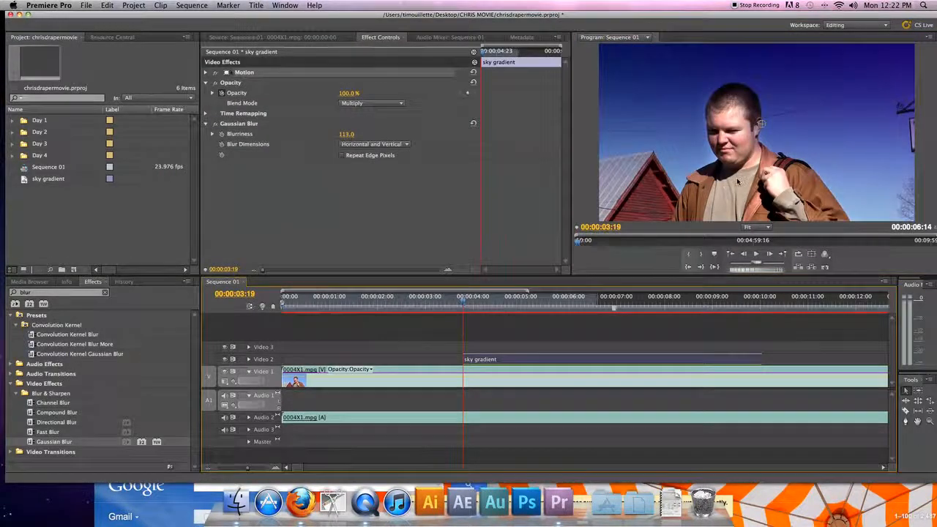
key("grave")
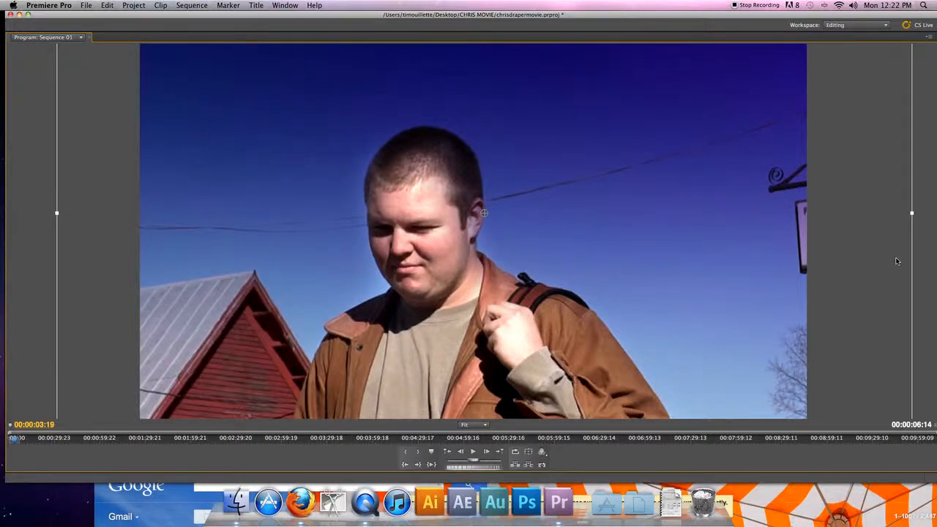